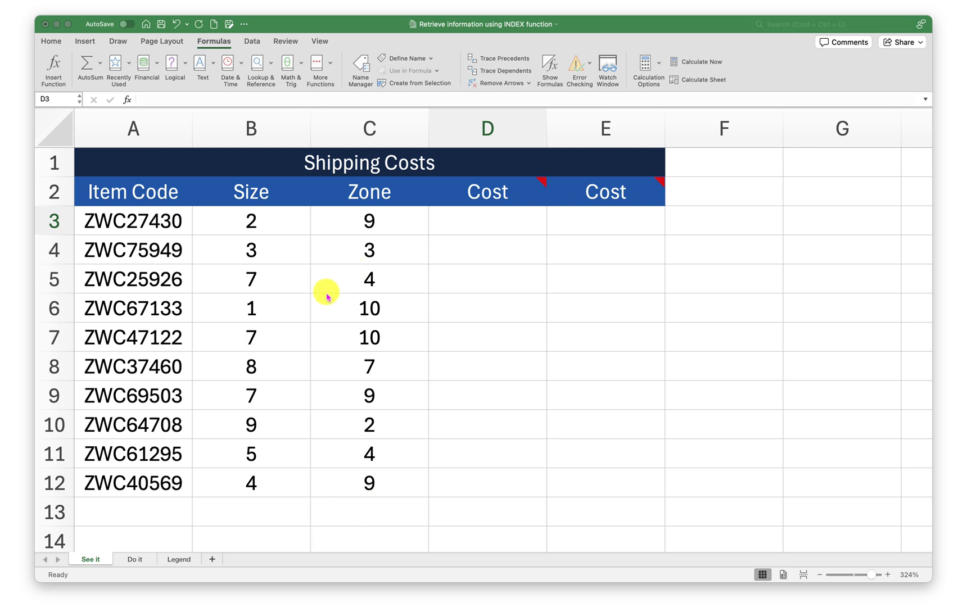
Step: Look over the Do it and Legend sheets, then select cell D3 on the See it sheet
left_click(93, 556)
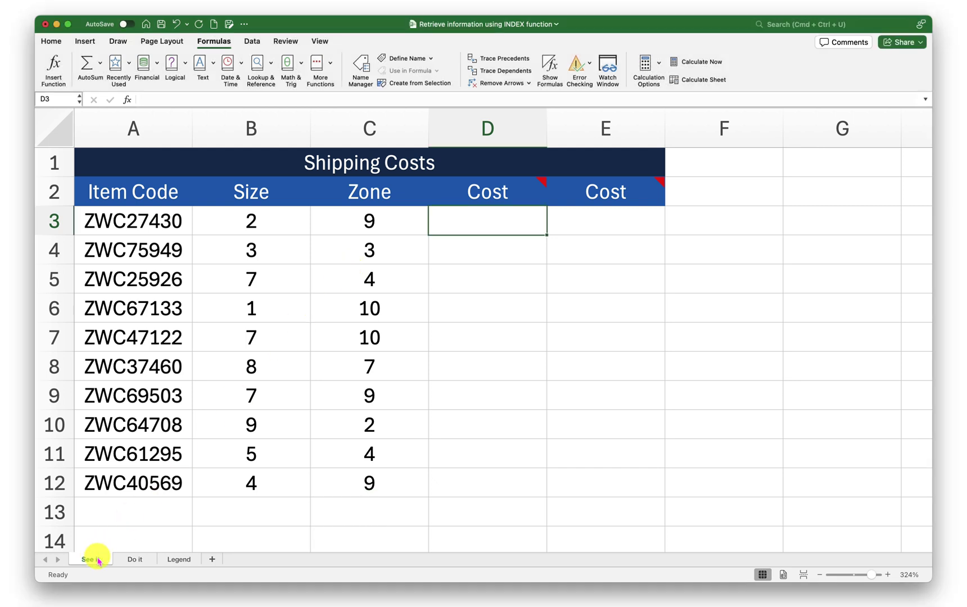
left_click(135, 559)
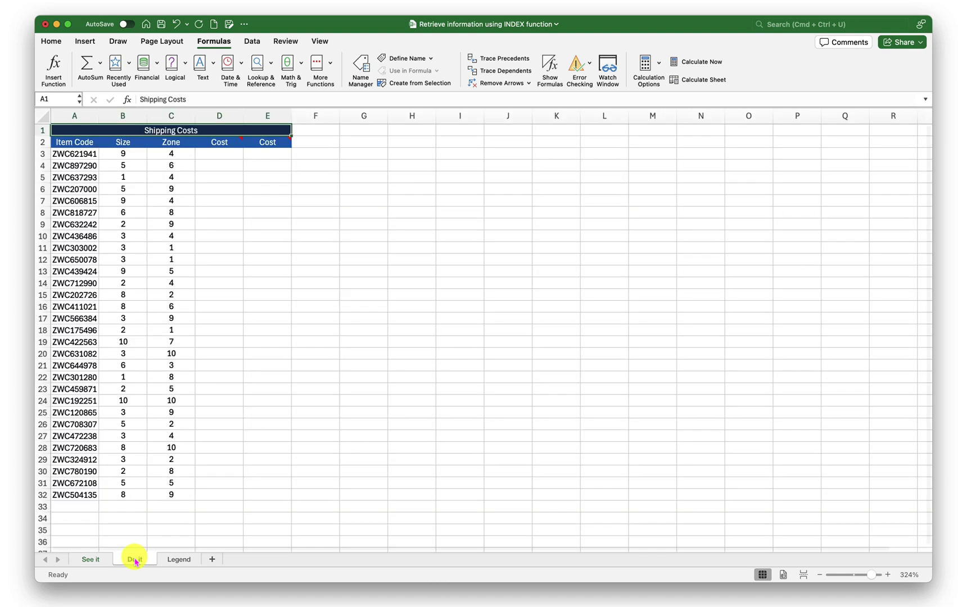
left_click(164, 561)
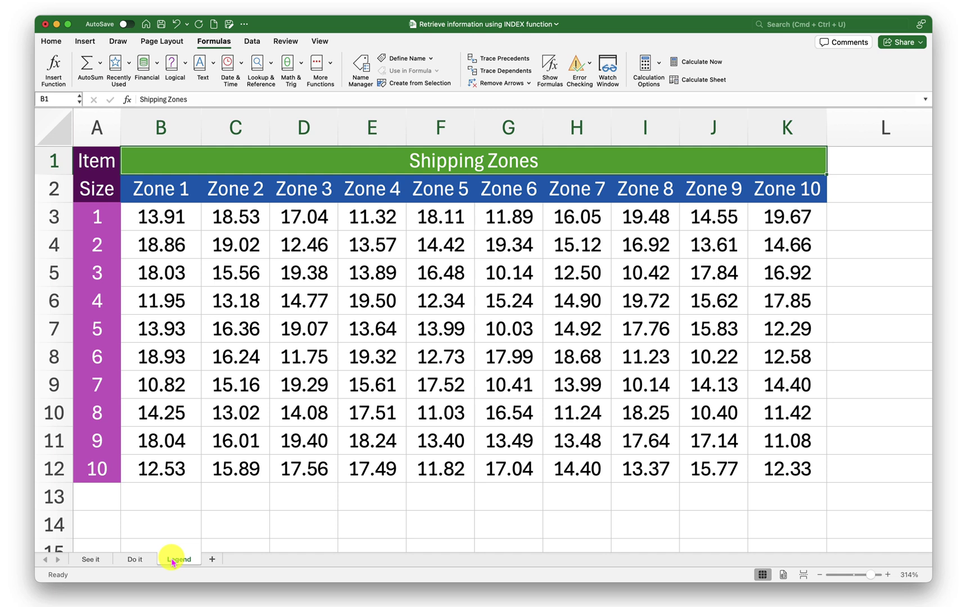
left_click(94, 563)
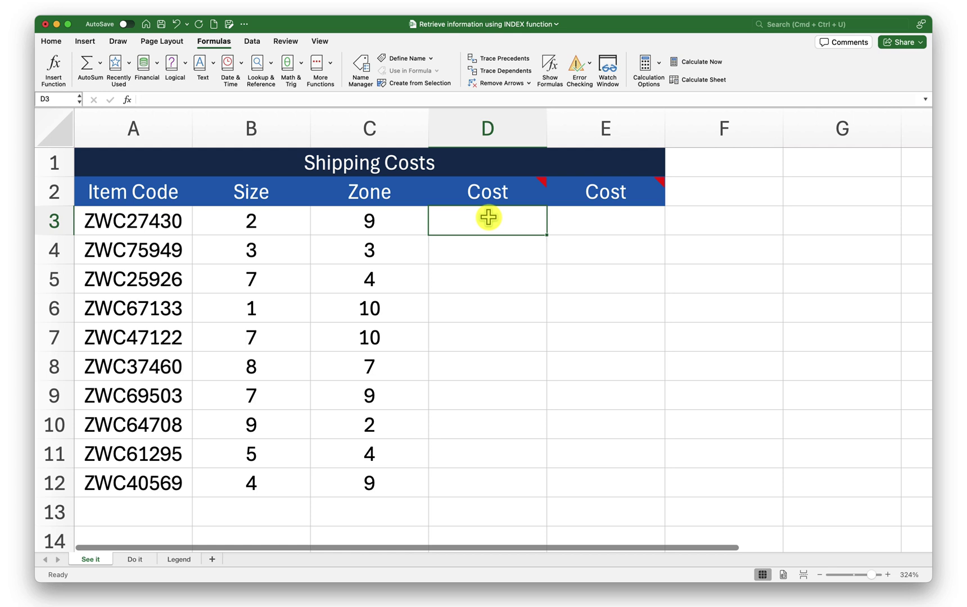
left_click(177, 559)
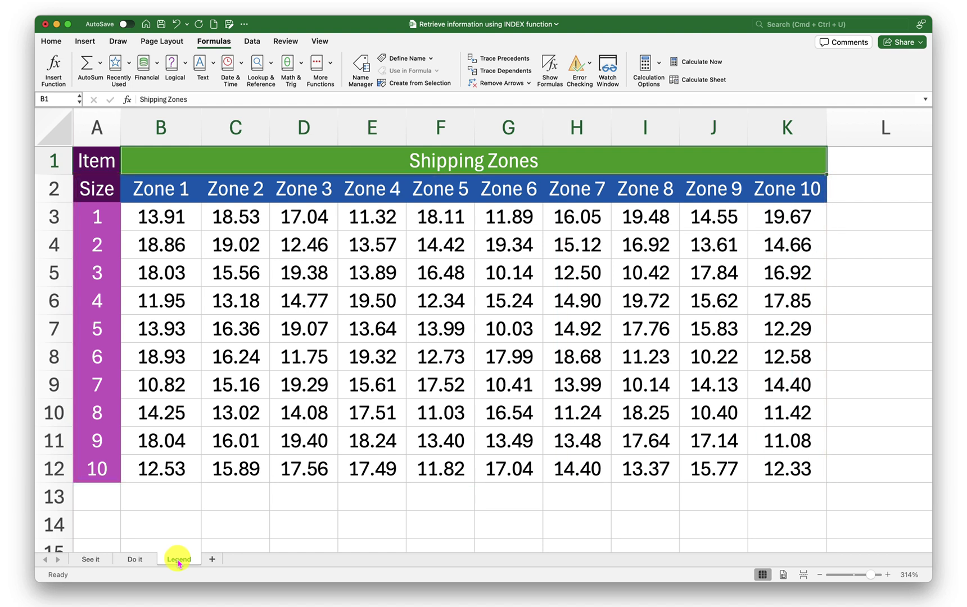
left_click(91, 559)
left_click(477, 236)
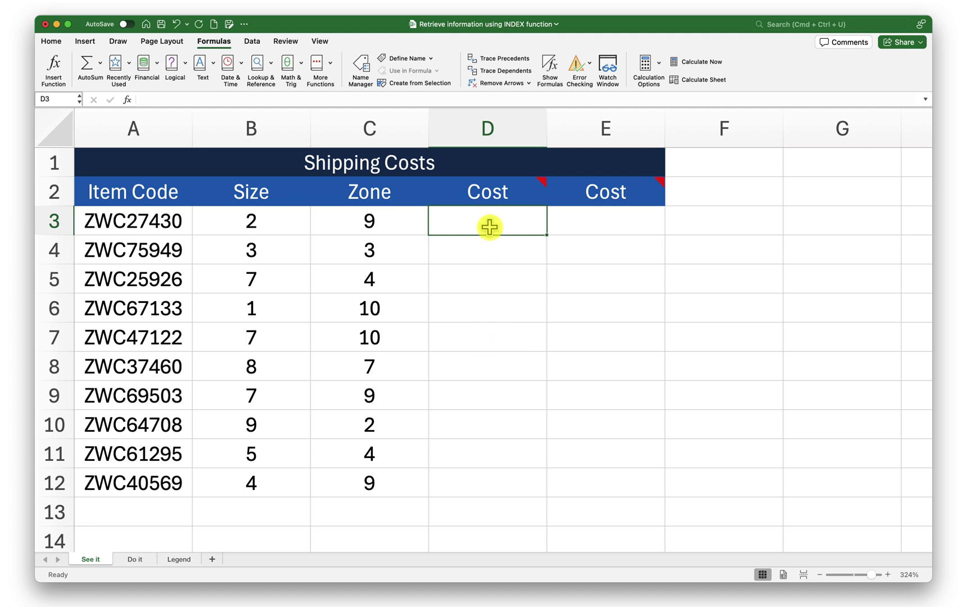
Step: Build =INDEX(Legend!$B$3:$K$12, 'See it'!B3, 'See it'!C3 in D3 with absolute table reference
type("=inde")
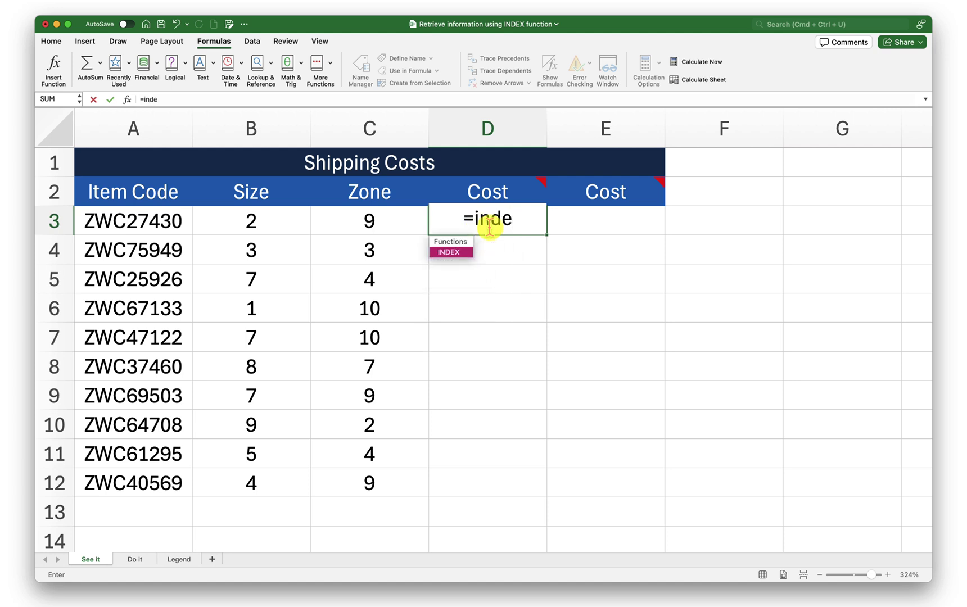
key("Tab")
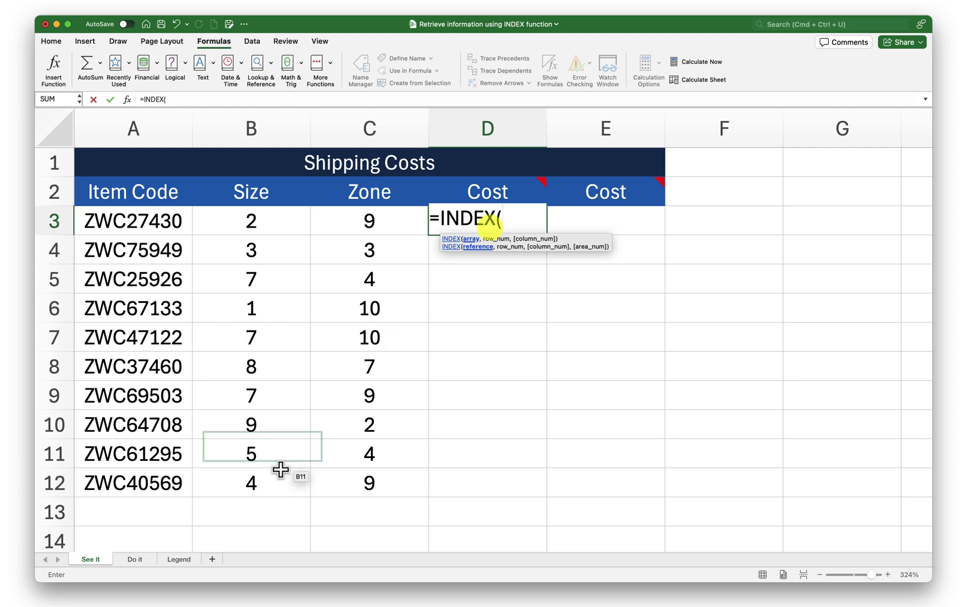
left_click(178, 560)
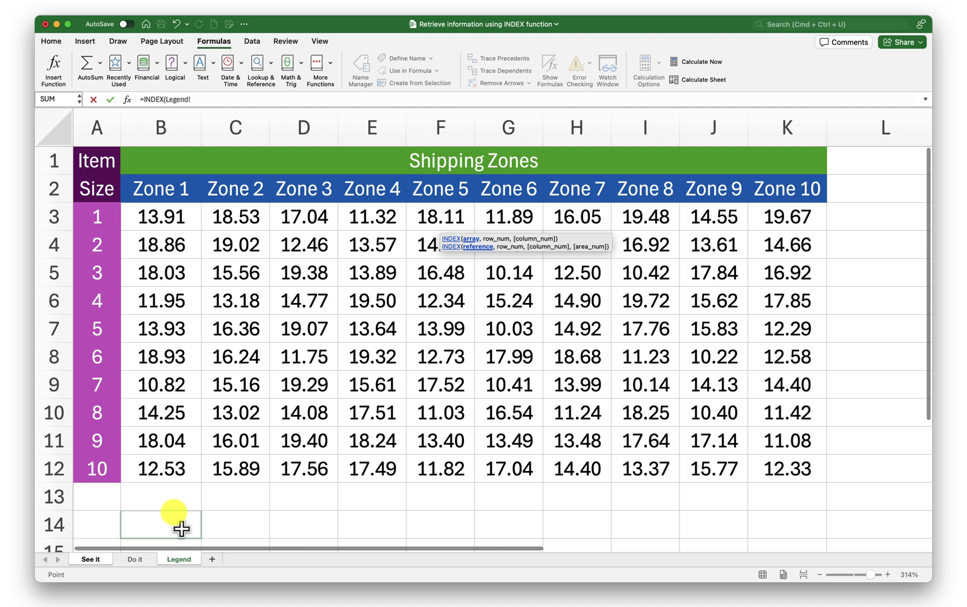
left_click_drag(160, 217, 771, 472)
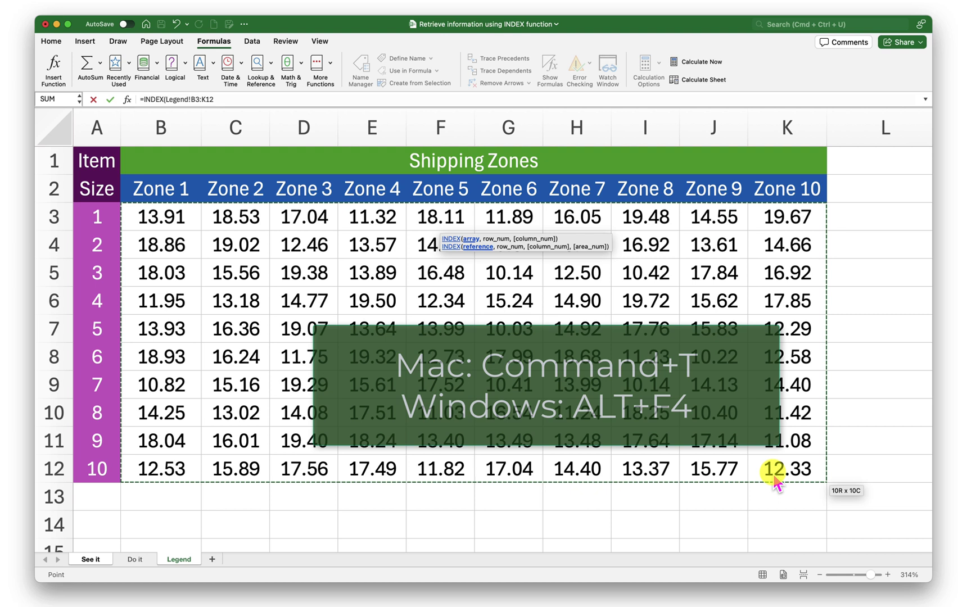
key("super+t")
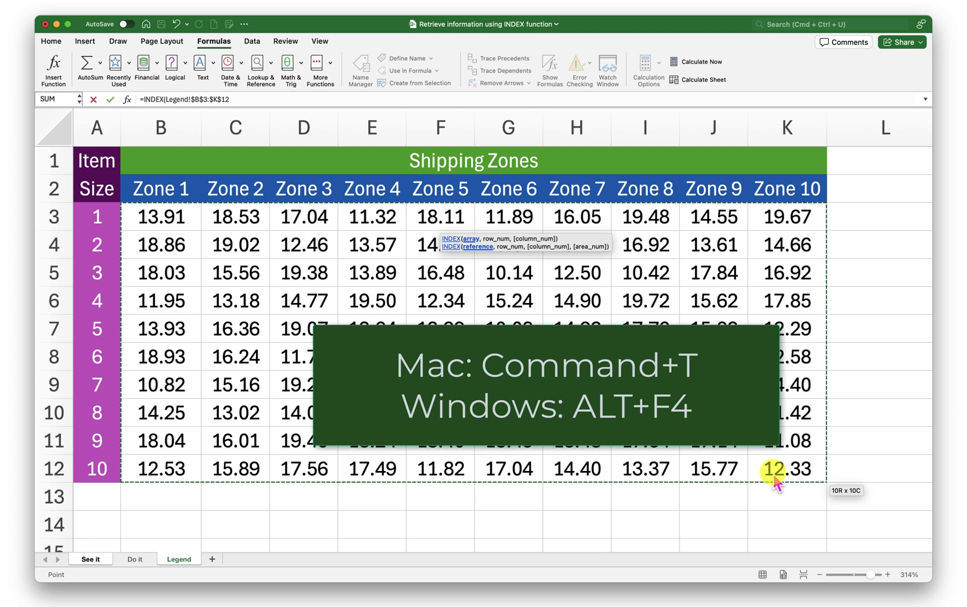
type(",")
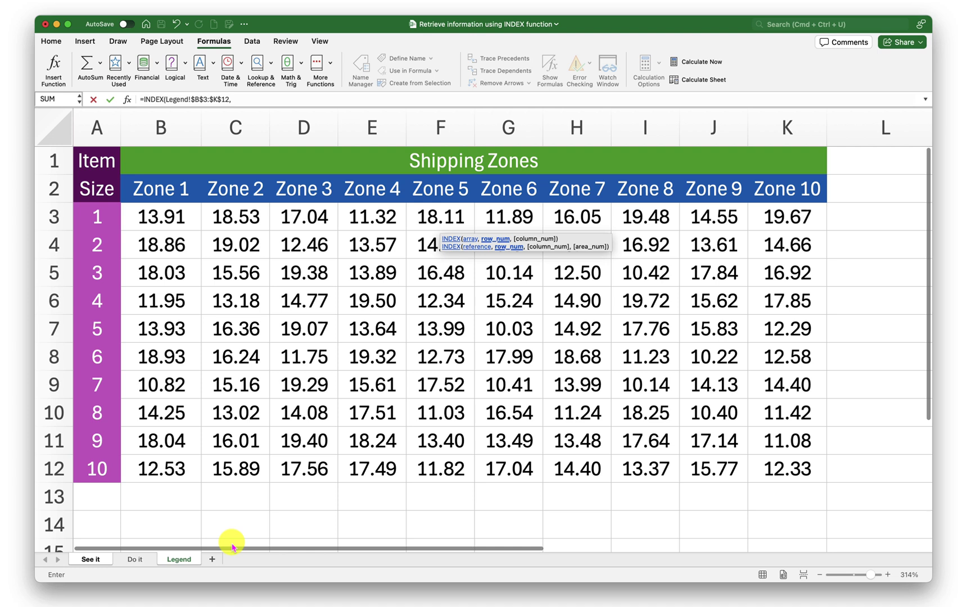
left_click(91, 560)
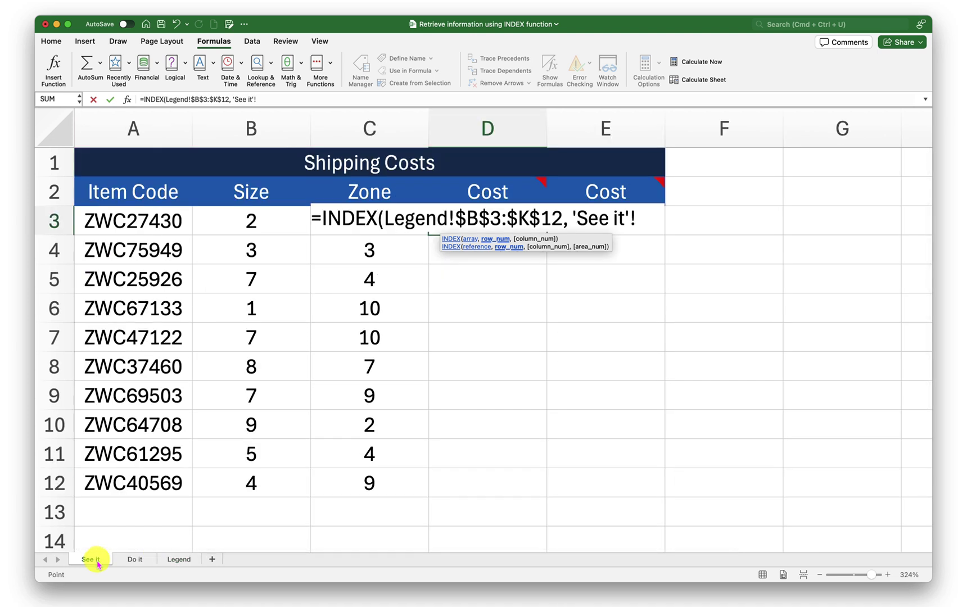
left_click(267, 219)
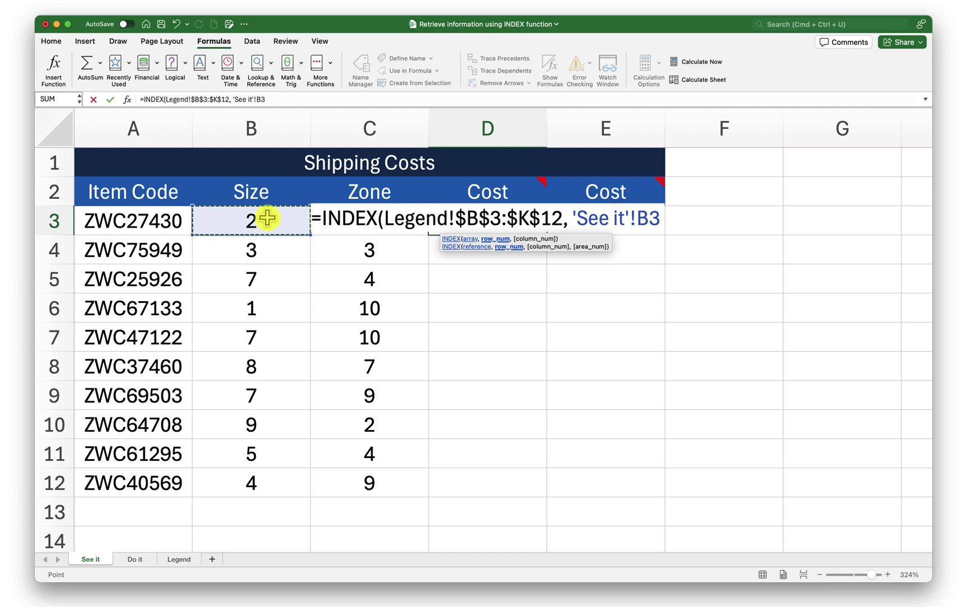
type(",")
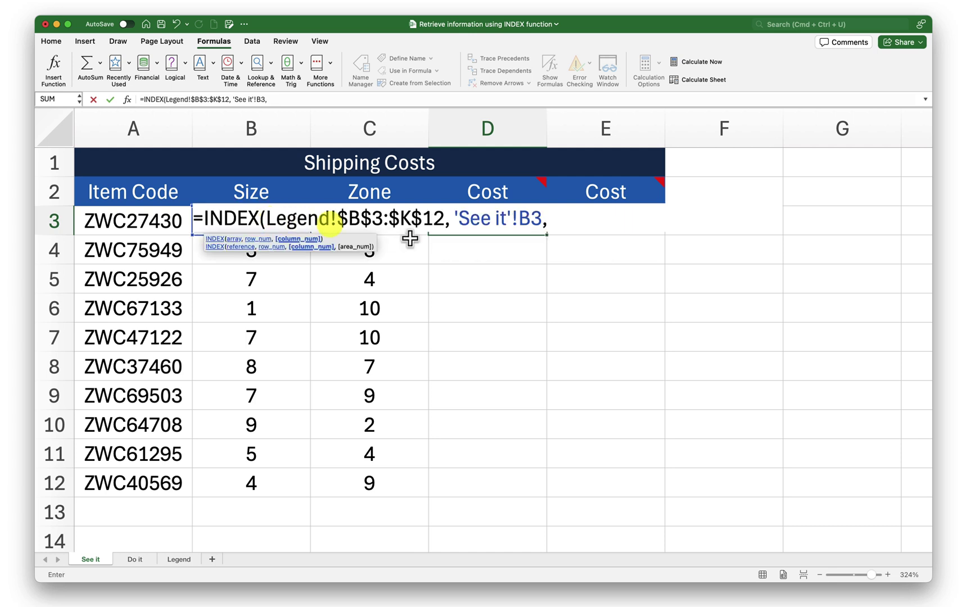
left_click(408, 231)
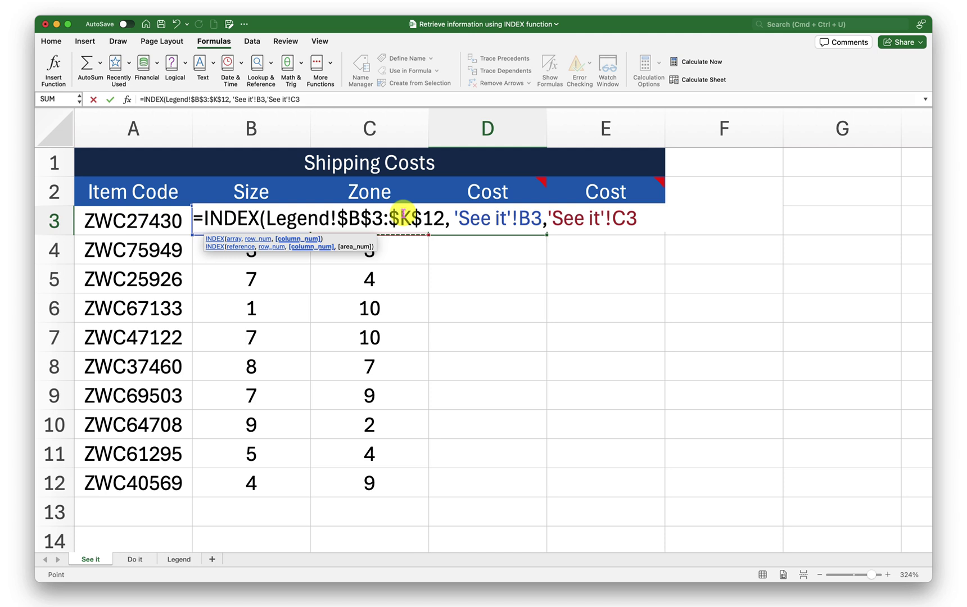
key("Return")
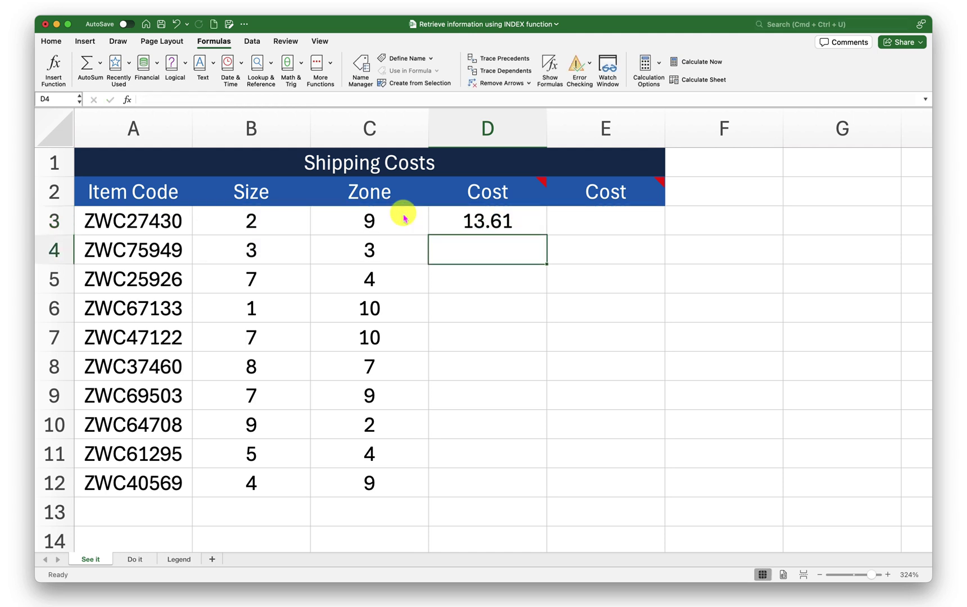
left_click(463, 213)
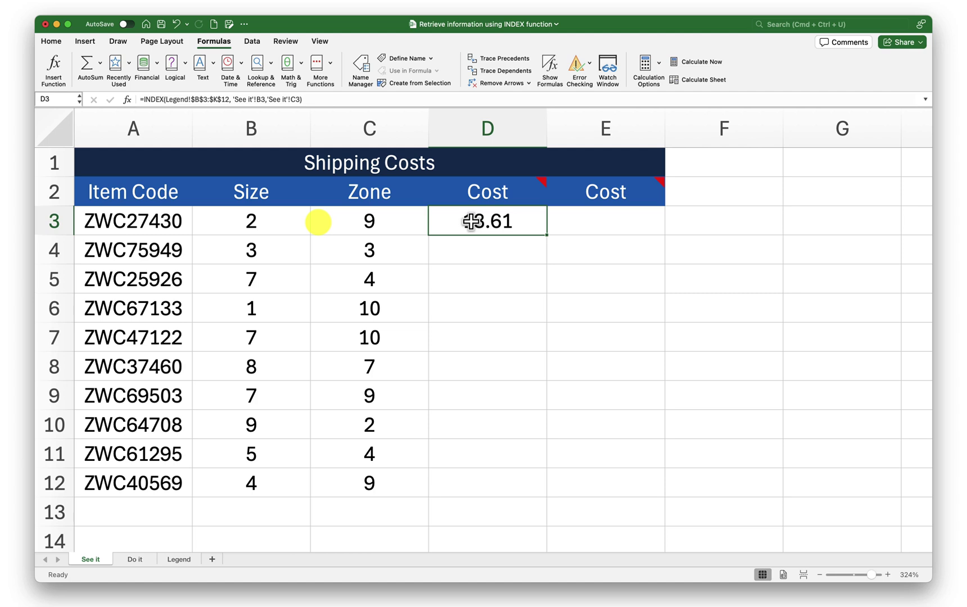
left_click(236, 228)
left_click(368, 228)
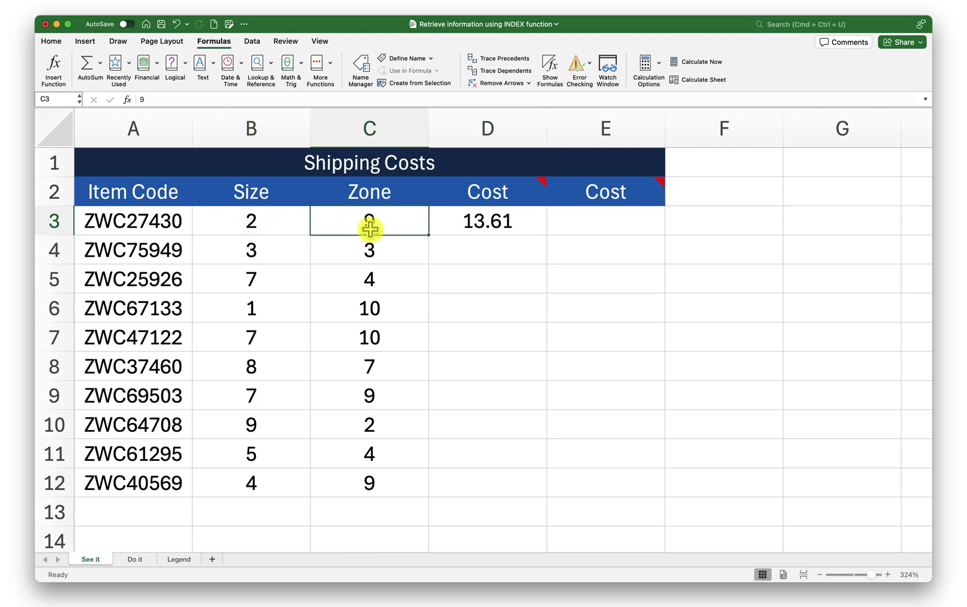
left_click(178, 559)
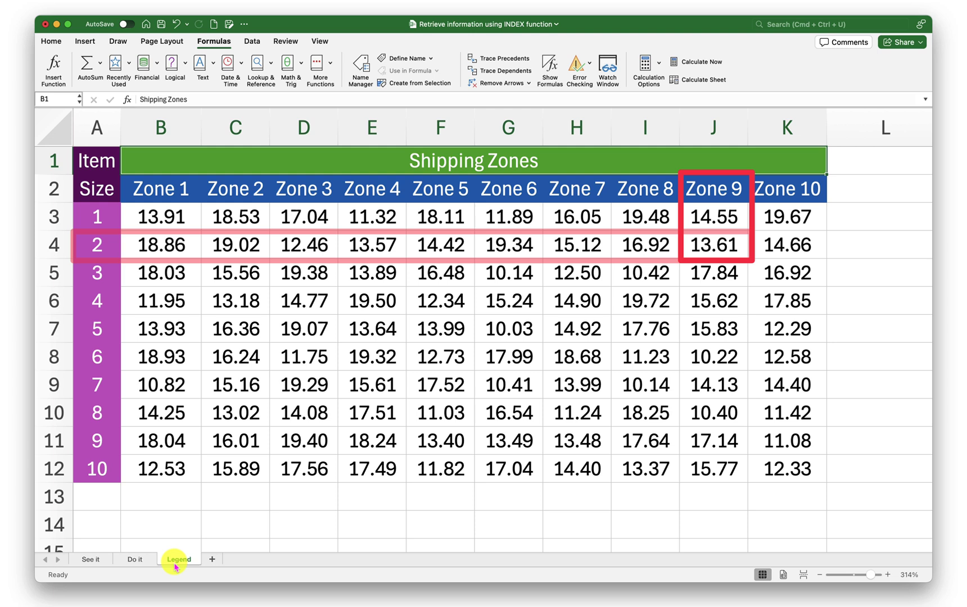
left_click(91, 565)
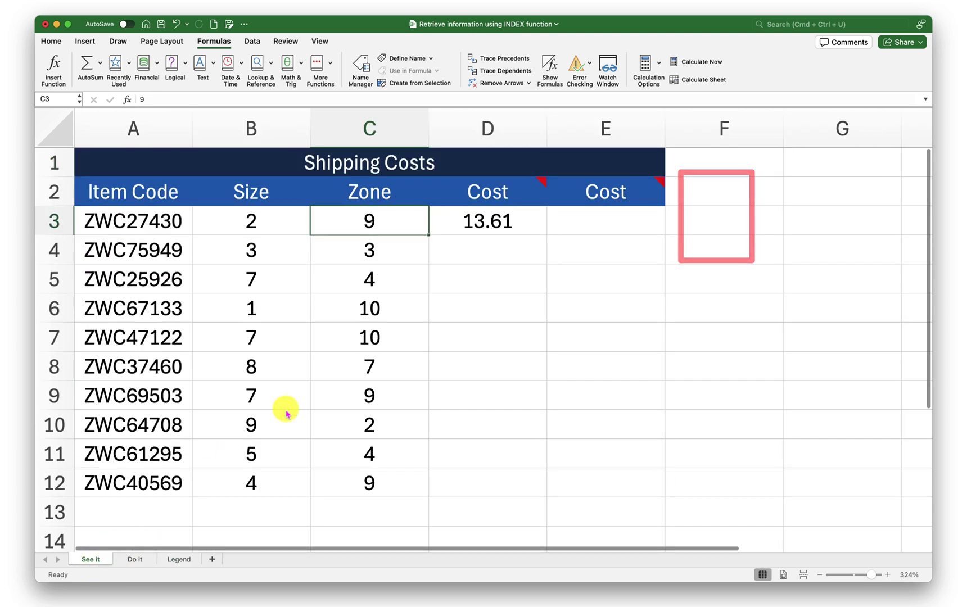
left_click(512, 228)
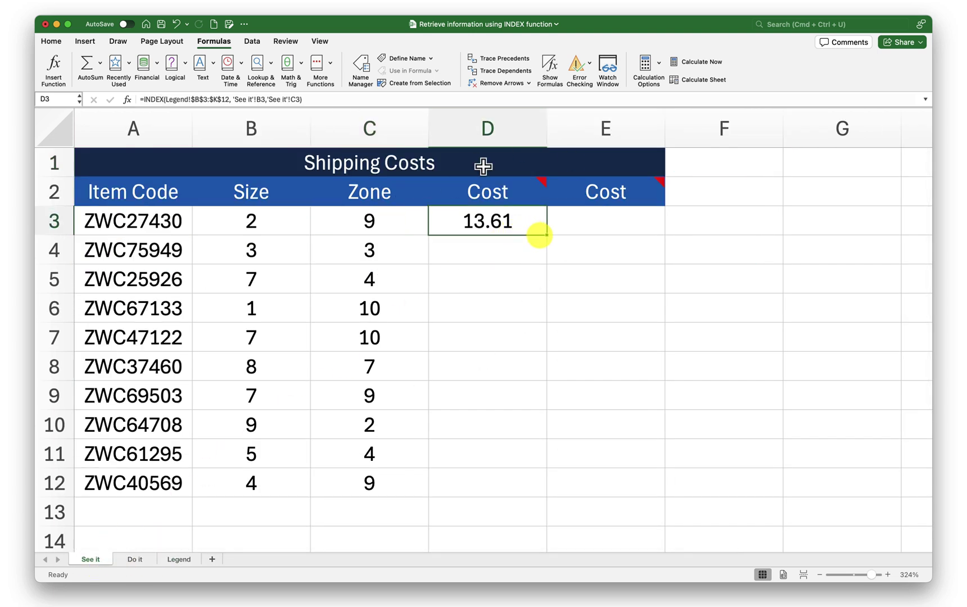
left_click_drag(547, 237, 533, 489)
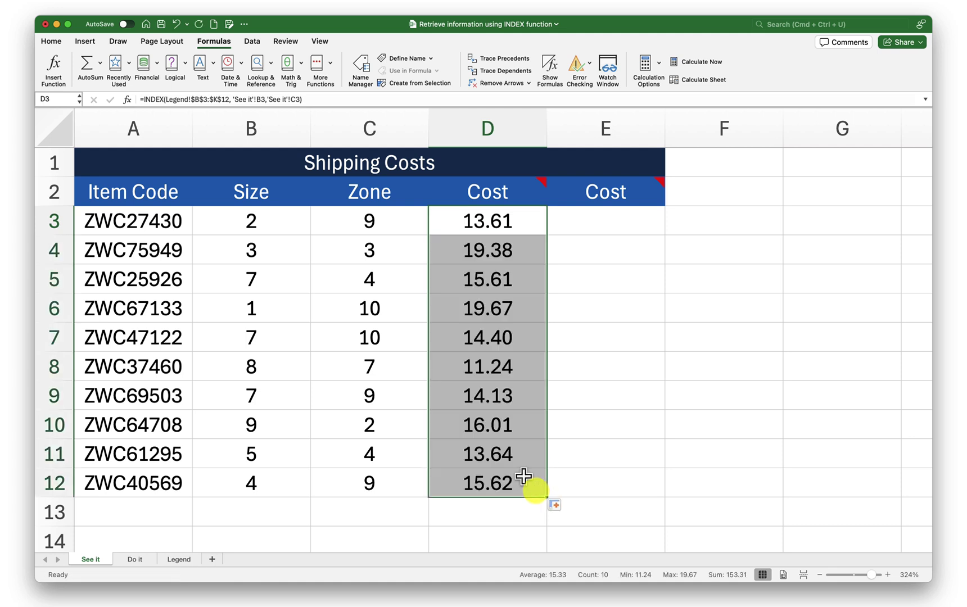
left_click(519, 228)
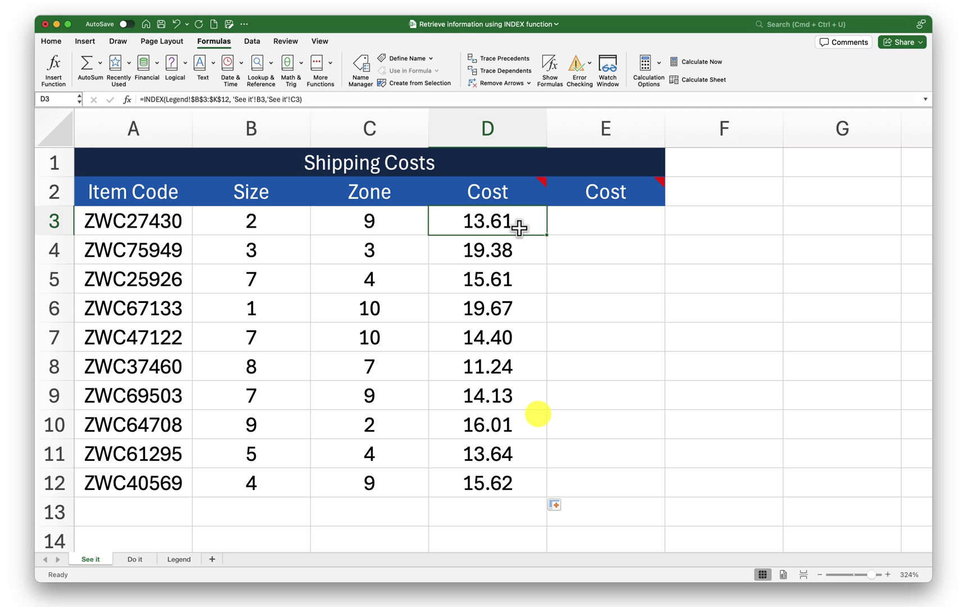
left_click(167, 99)
left_click_drag(166, 99, 229, 98)
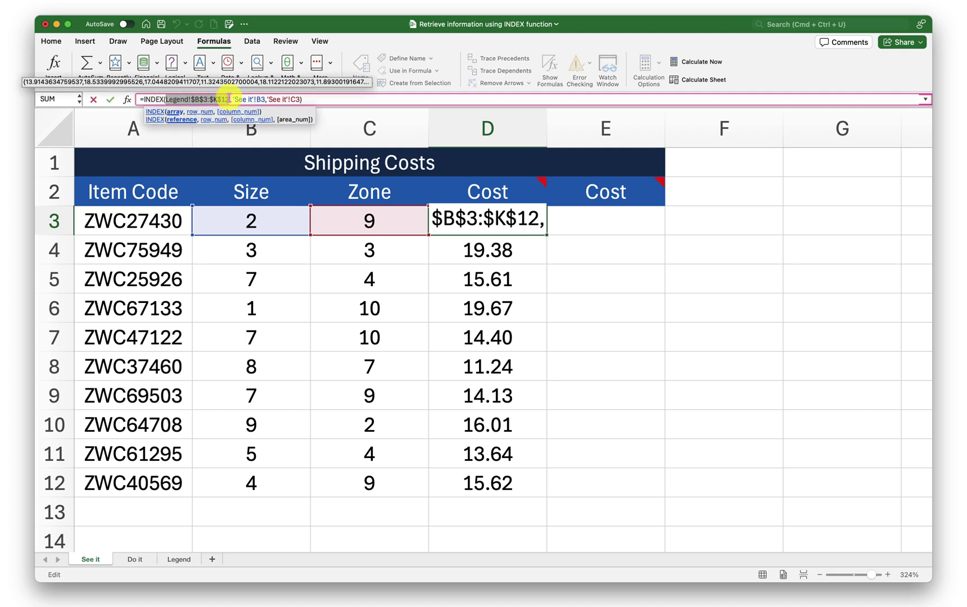
key("Escape")
left_click(584, 223)
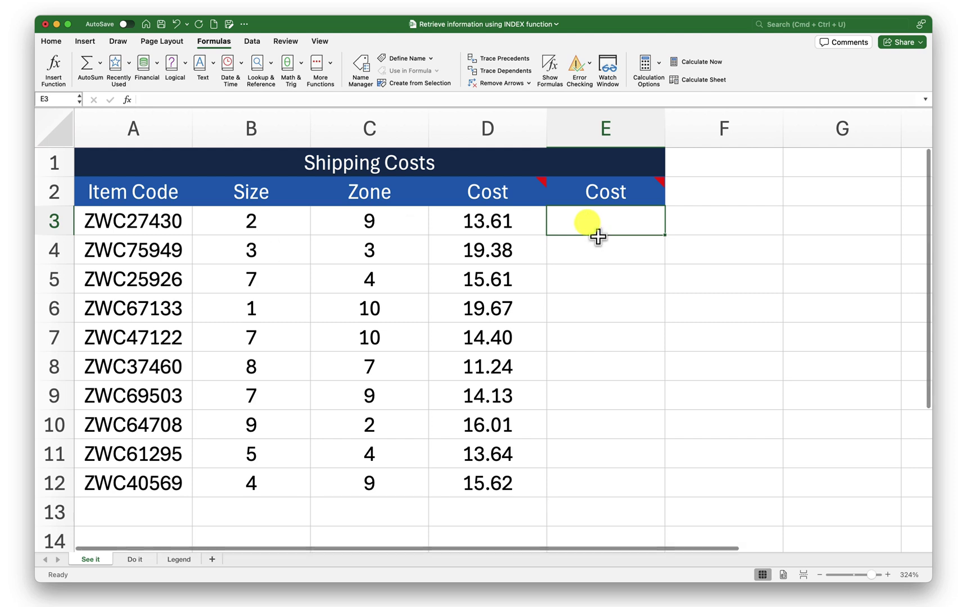
Step: Select Legend!B3:K12 and name it 'zones' through the Name Box
left_click(176, 558)
left_click_drag(157, 218, 765, 469)
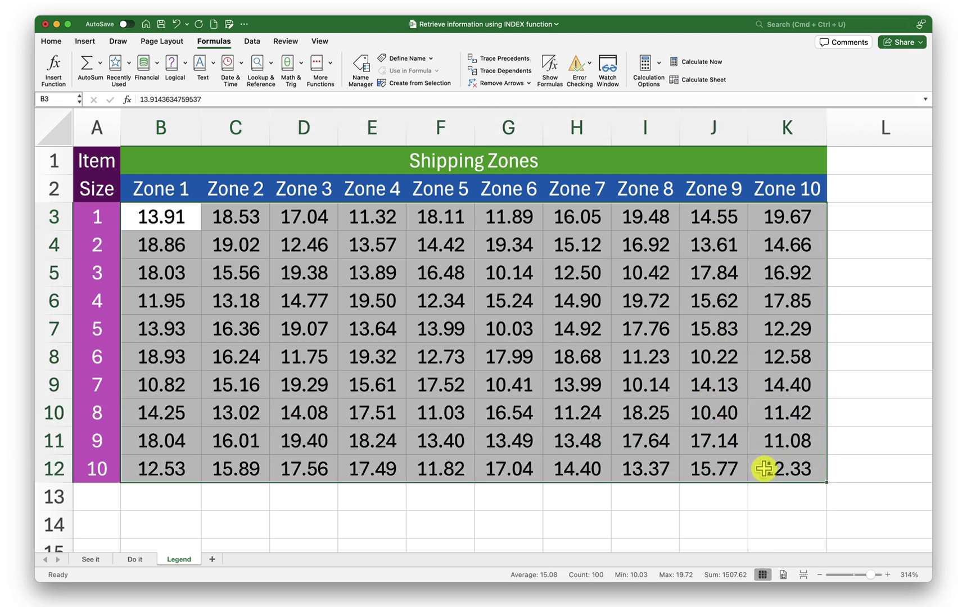
left_click(217, 41)
left_click(216, 41)
left_click(359, 68)
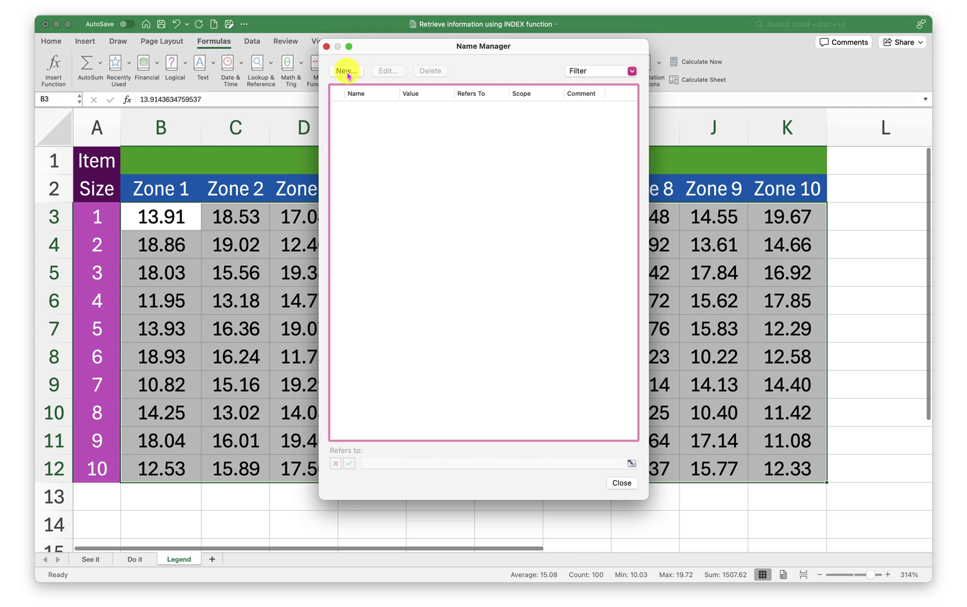
left_click(344, 71)
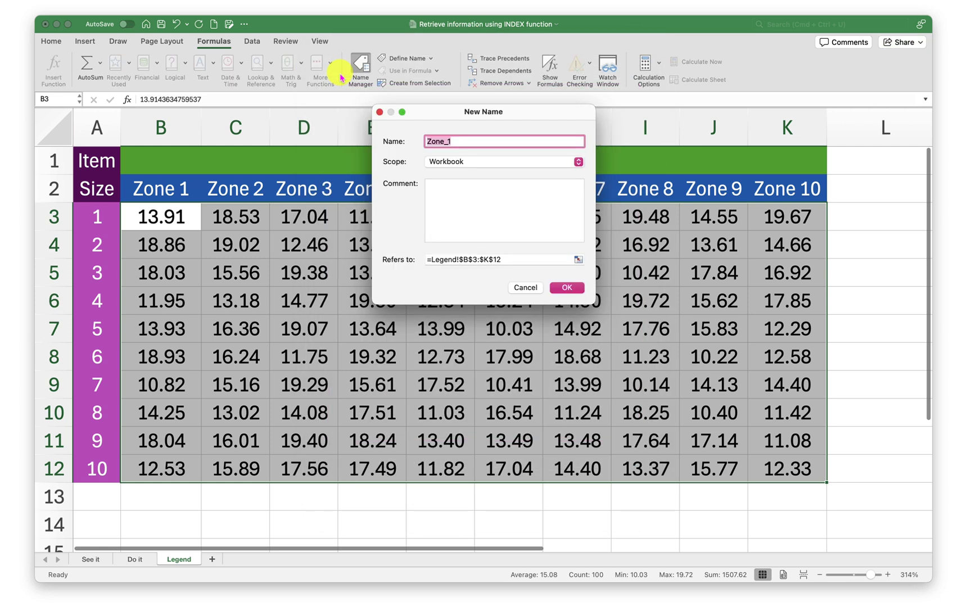
left_click(527, 293)
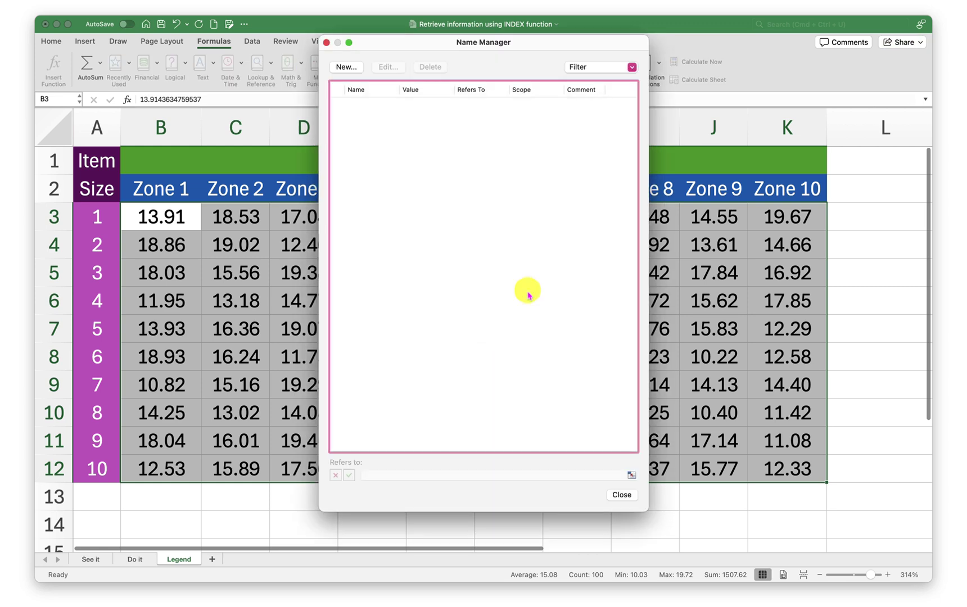
left_click(326, 43)
left_click(59, 101)
type("zones")
key("Return")
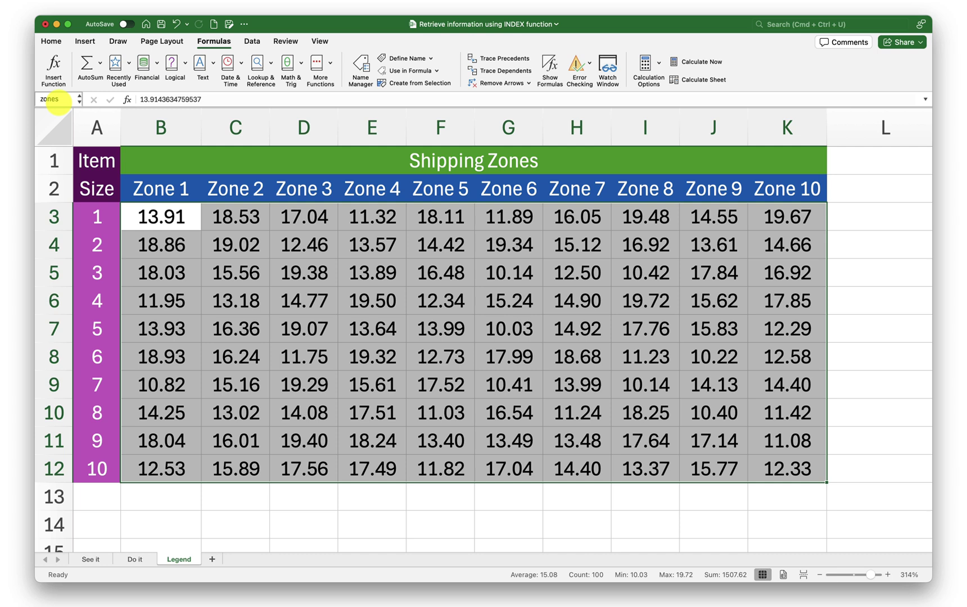
Step: On the See it sheet, enter =INDEX(zones, B3, C3) in cell E3
left_click(102, 561)
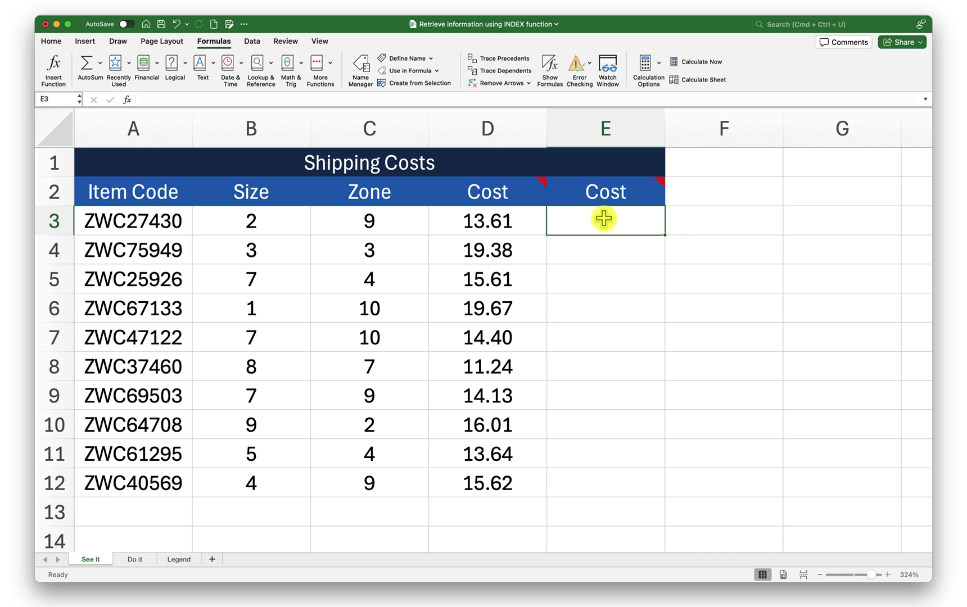
type("=inde")
key("Tab")
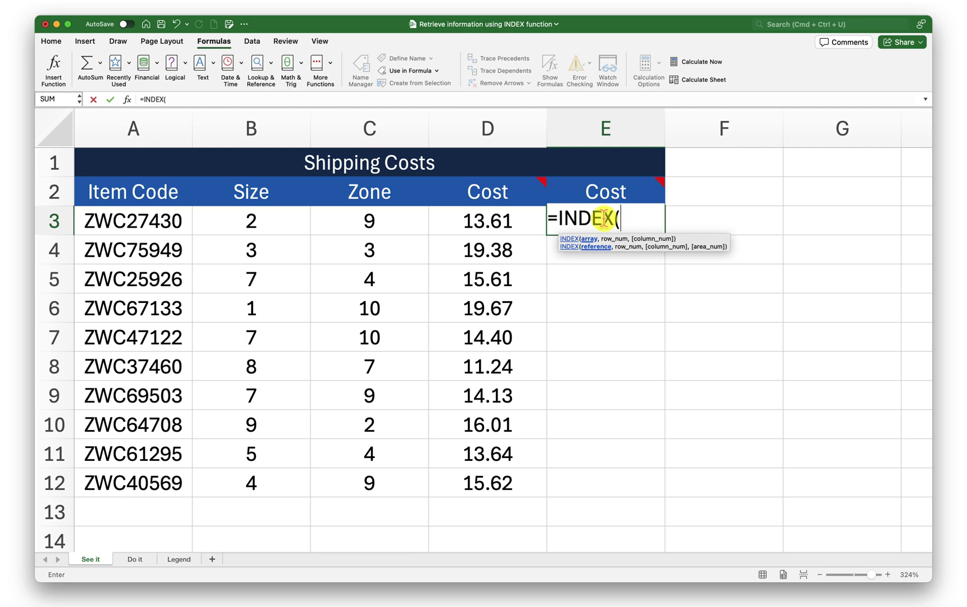
type("Zone")
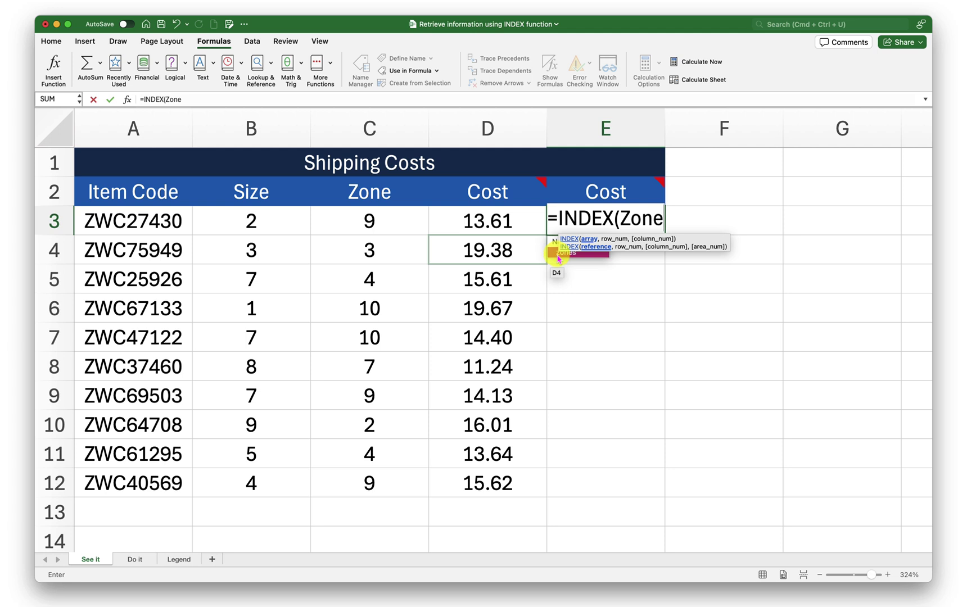
double_click(558, 258)
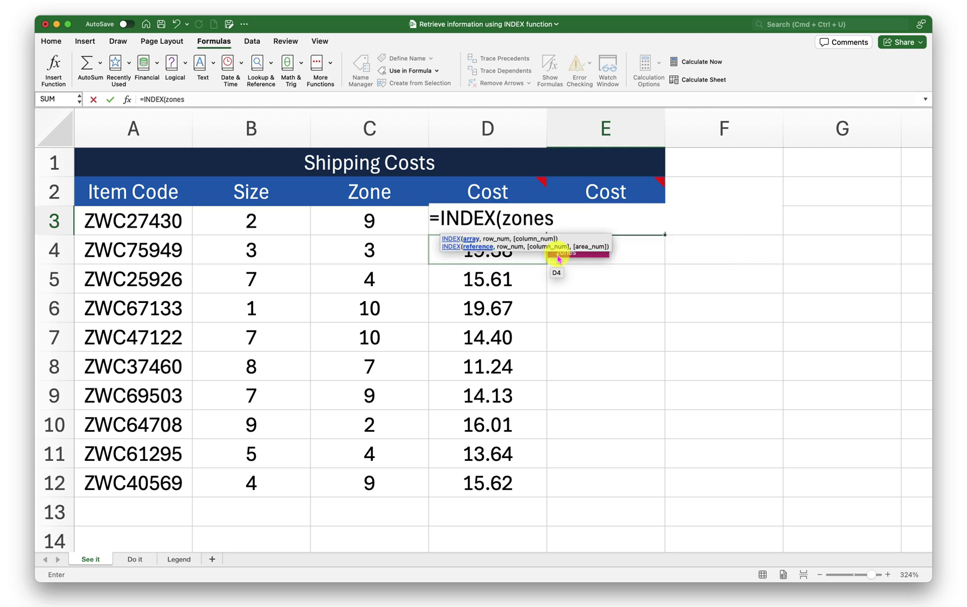
type(",")
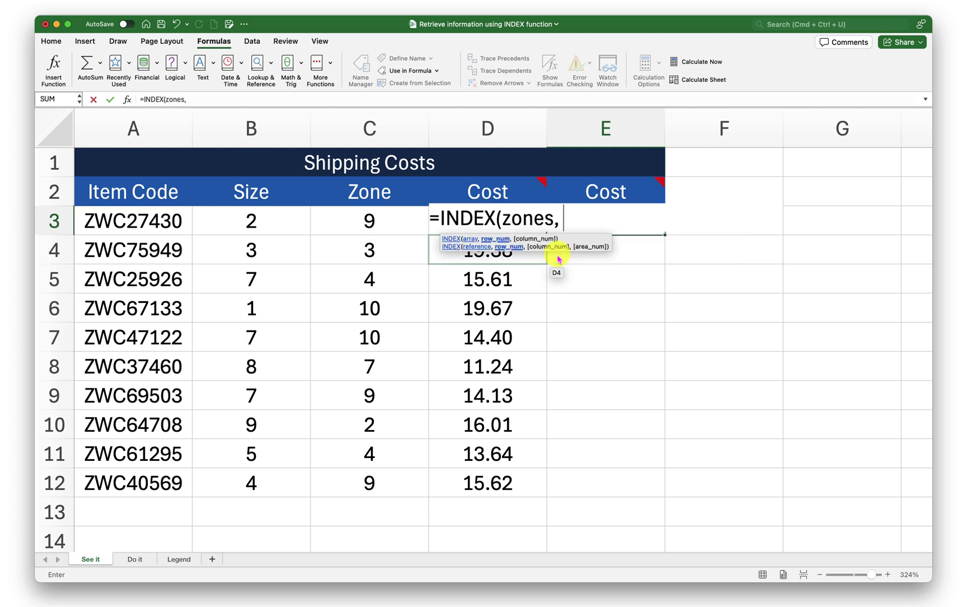
left_click(280, 220)
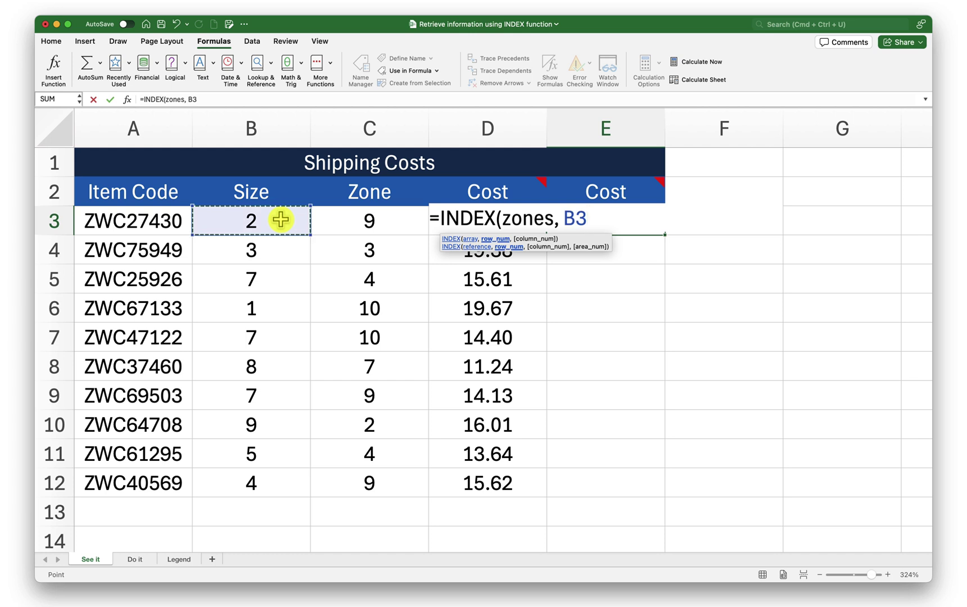
type(",")
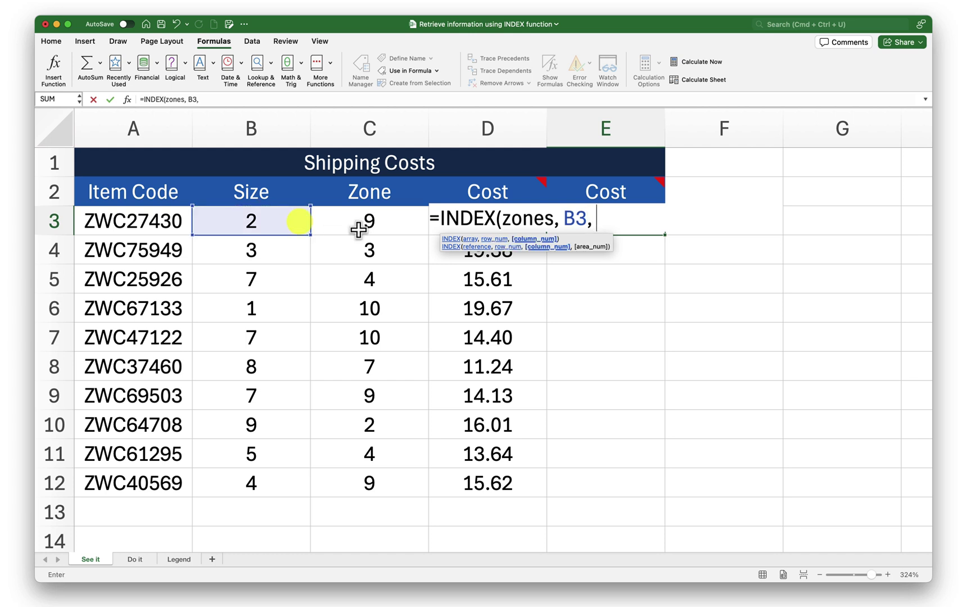
left_click(362, 227)
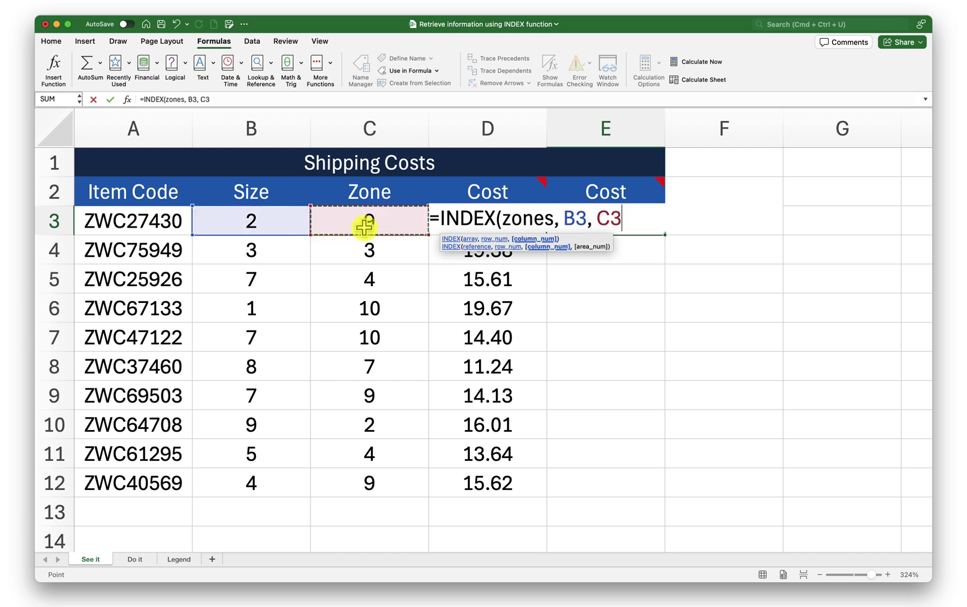
type(")")
key("Return")
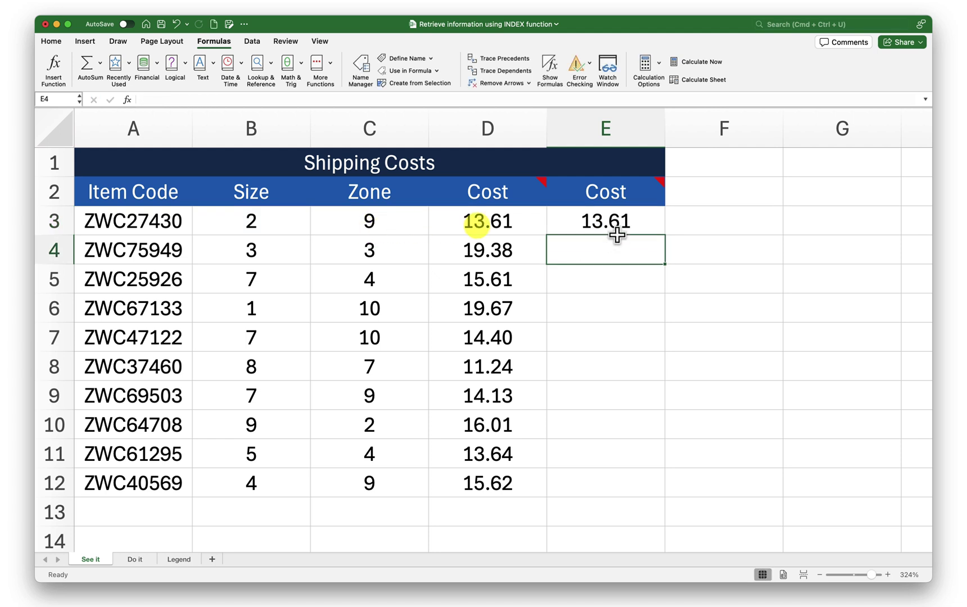
Step: Compare E3's formula with D3's, then fill E3 down to E12
left_click(621, 222)
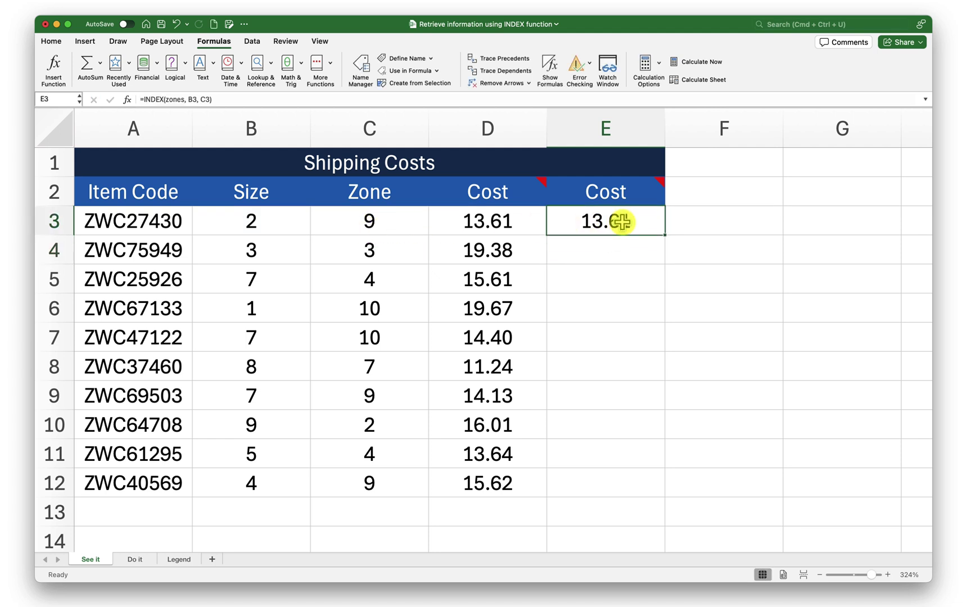
left_click(523, 222)
left_click(590, 222)
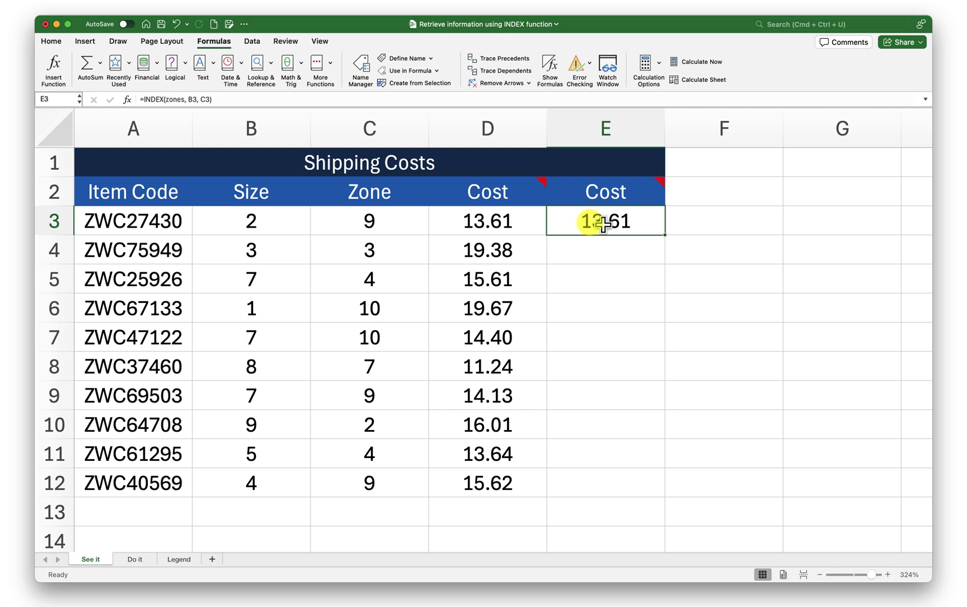
left_click(667, 251)
left_click(635, 228)
double_click(665, 236)
left_click(617, 250)
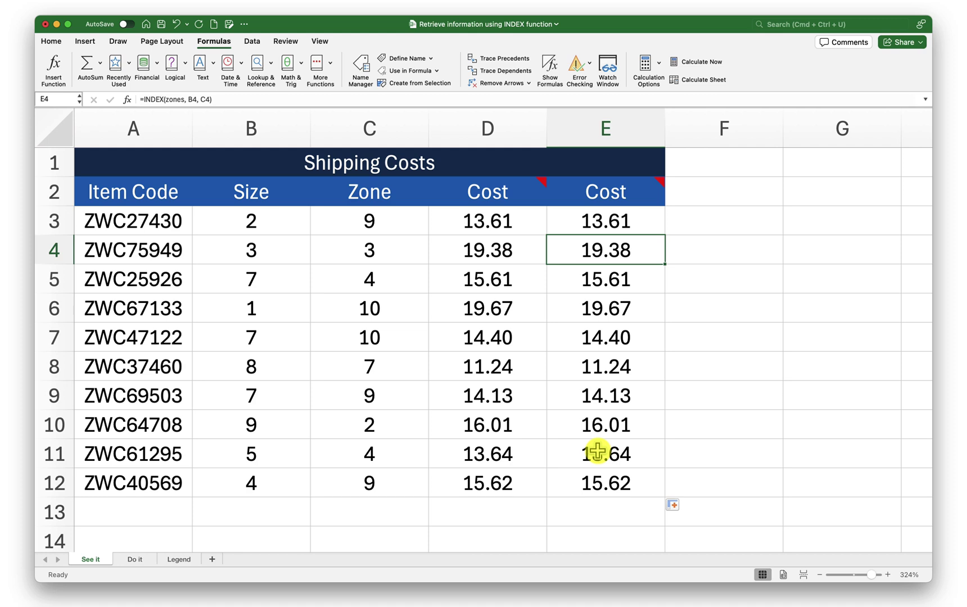
left_click(610, 220)
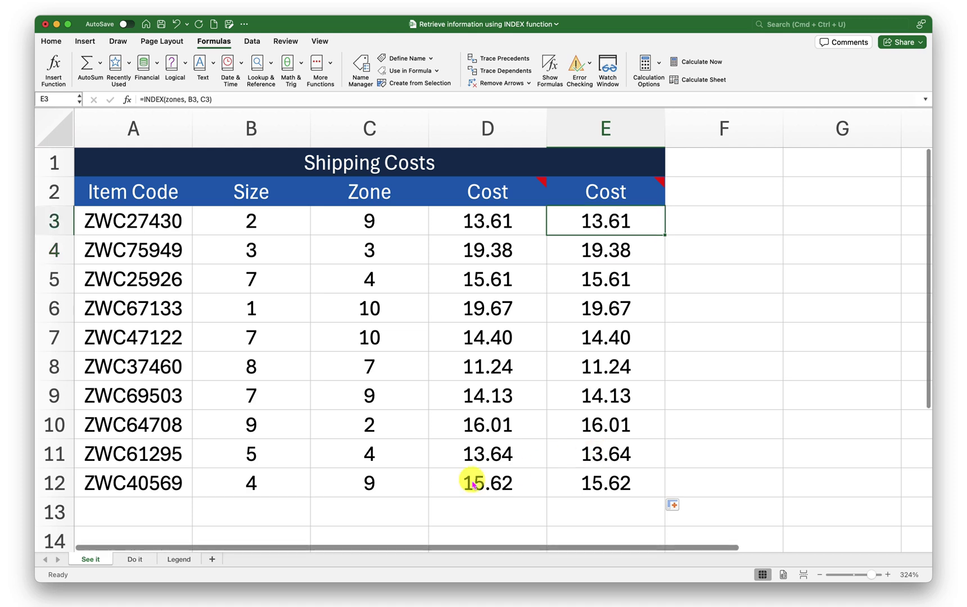
Step: Switch to the Do it sheet with its 30 item codes
left_click(131, 558)
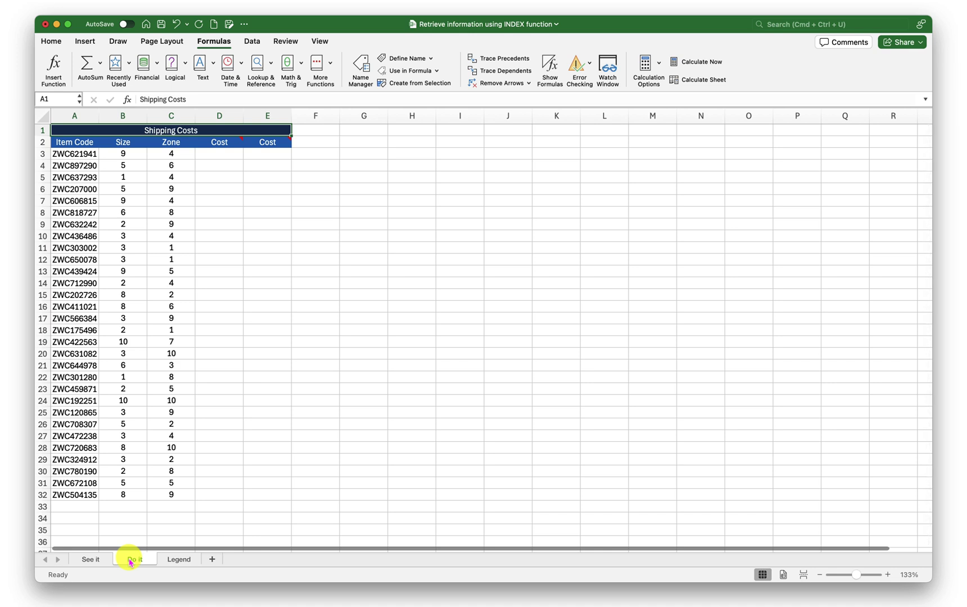